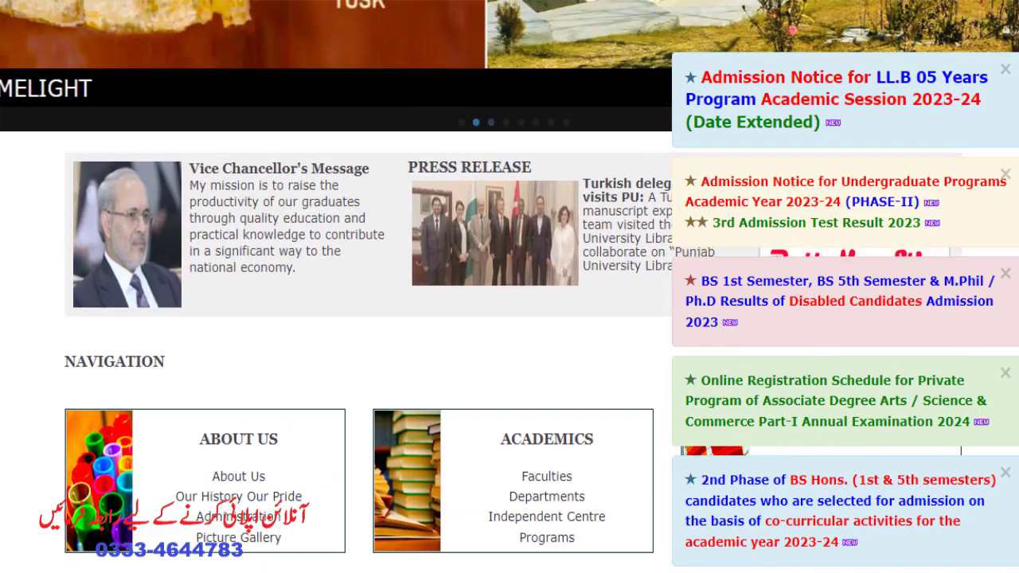
Step: Look over the university home page, including the banner, admission notices, press release and navigation sections
{"action": "scroll", "coordinate": [334, 286], "scroll_direction": "up", "scroll_amount": 5}
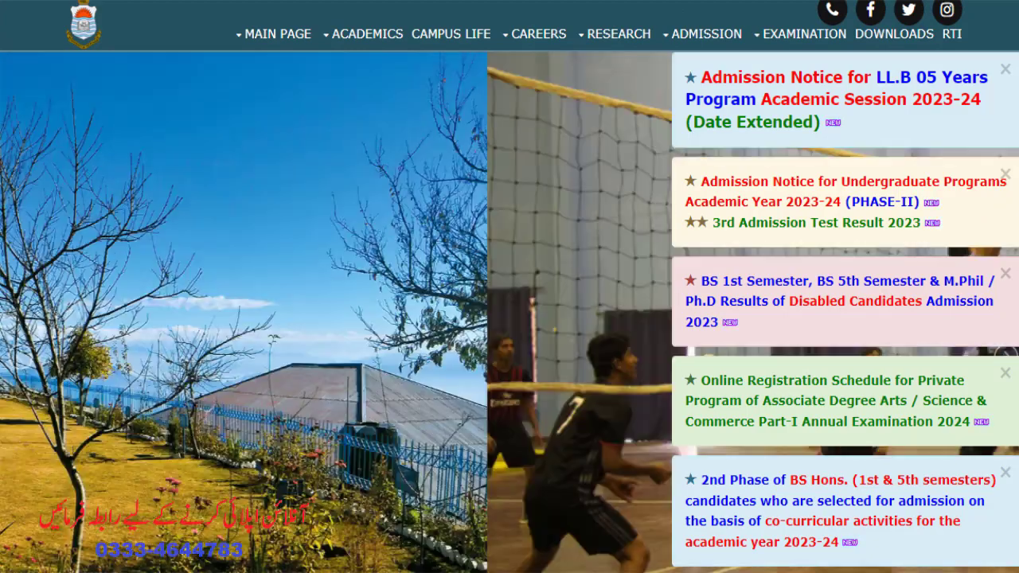
{"action": "scroll", "coordinate": [334, 286], "scroll_direction": "down", "scroll_amount": 1}
{"action": "scroll", "coordinate": [334, 286], "scroll_direction": "down", "scroll_amount": 2}
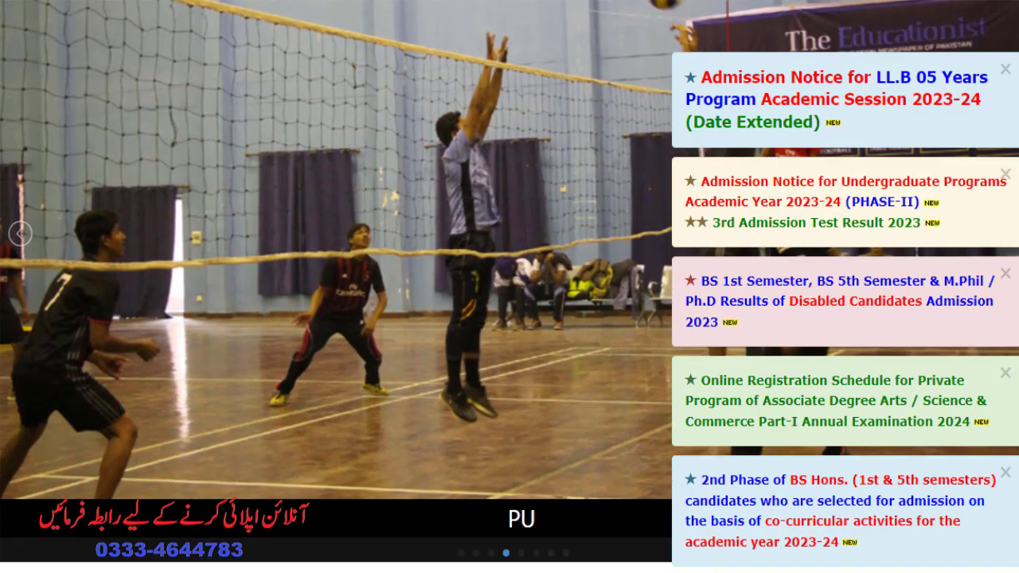
{"action": "scroll", "coordinate": [334, 286], "scroll_direction": "down", "scroll_amount": 3}
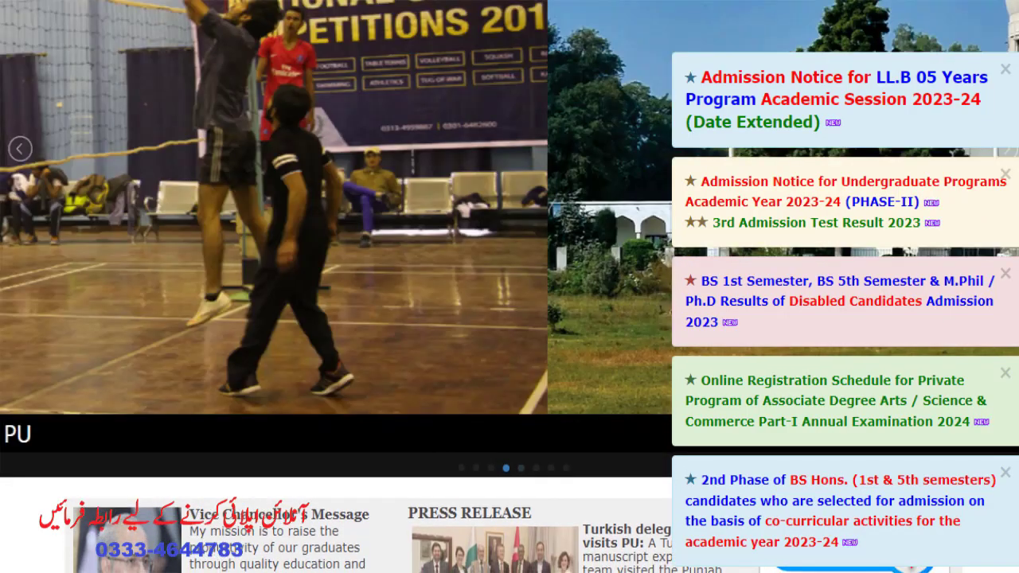
{"action": "scroll", "coordinate": [334, 286], "scroll_direction": "down", "scroll_amount": 4}
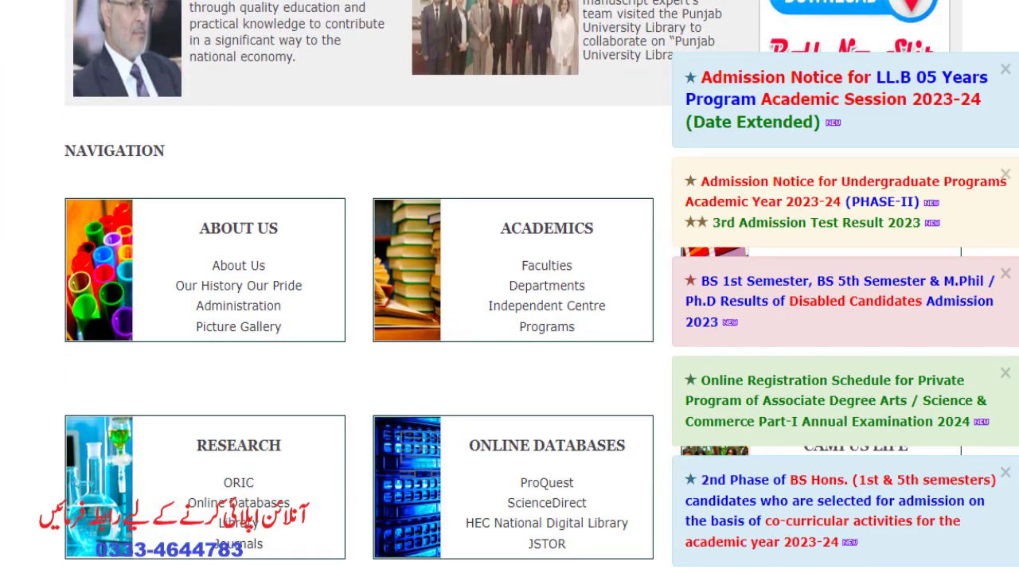
{"action": "scroll", "coordinate": [334, 286], "scroll_direction": "up", "scroll_amount": 3}
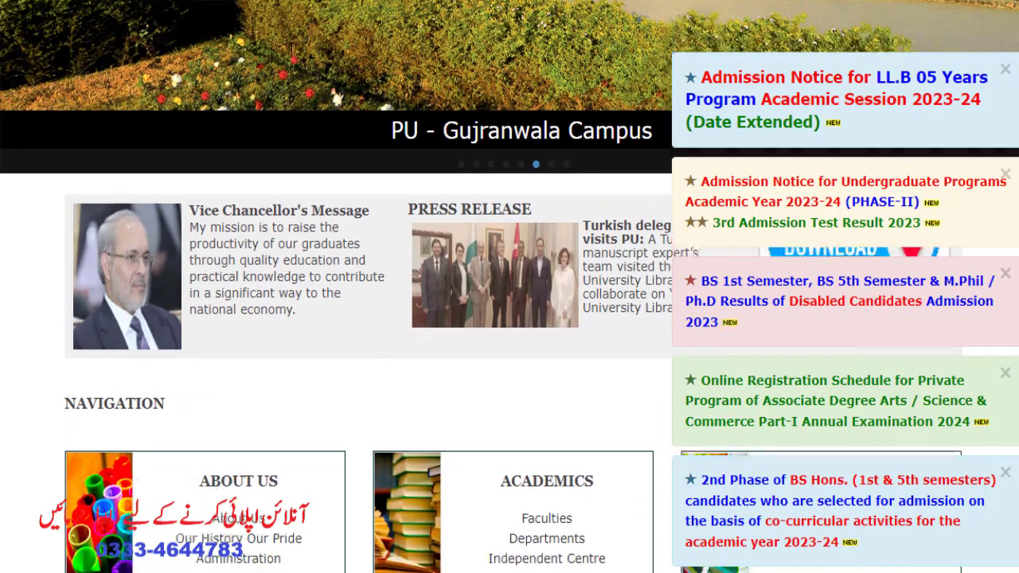
{"action": "scroll", "coordinate": [334, 286], "scroll_direction": "up", "scroll_amount": 2}
{"action": "scroll", "coordinate": [335, 286], "scroll_direction": "down", "scroll_amount": 2}
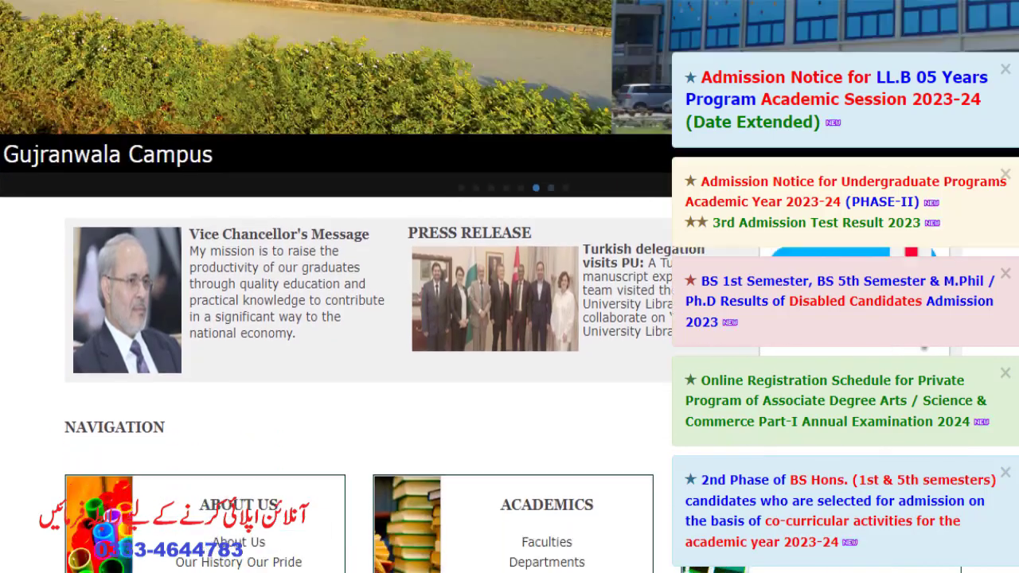
{"action": "scroll", "coordinate": [335, 287], "scroll_direction": "up", "scroll_amount": 2}
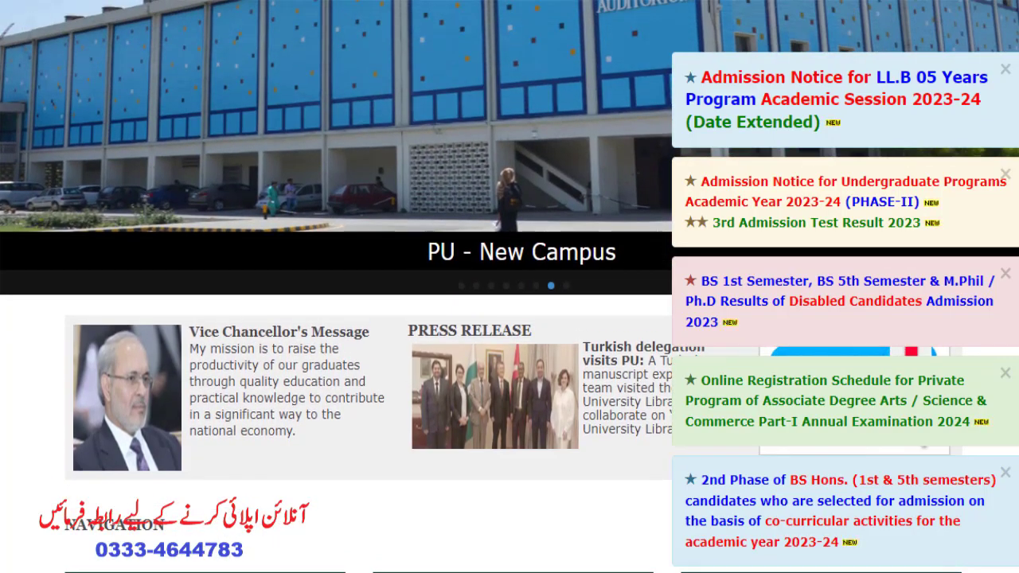
{"action": "scroll", "coordinate": [335, 287], "scroll_direction": "up", "scroll_amount": 4}
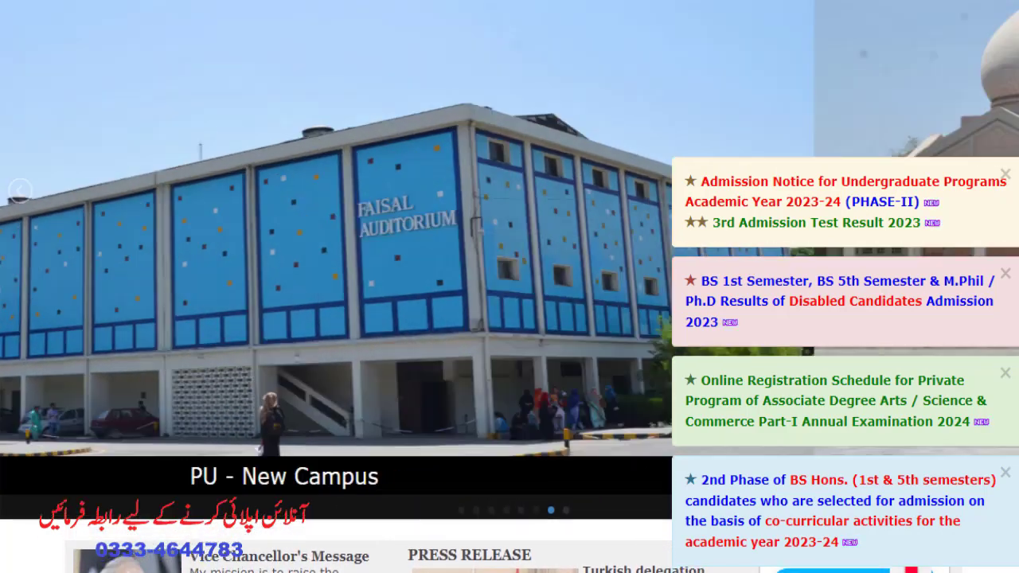
{"action": "scroll", "coordinate": [335, 286], "scroll_direction": "up", "scroll_amount": 1}
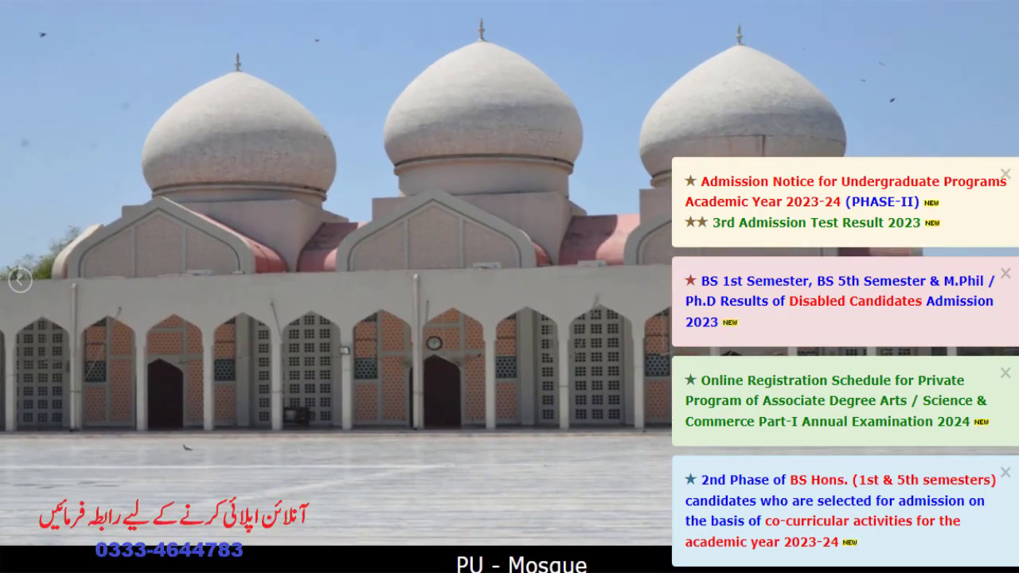
{"action": "scroll", "coordinate": [334, 286], "scroll_direction": "down", "scroll_amount": 5}
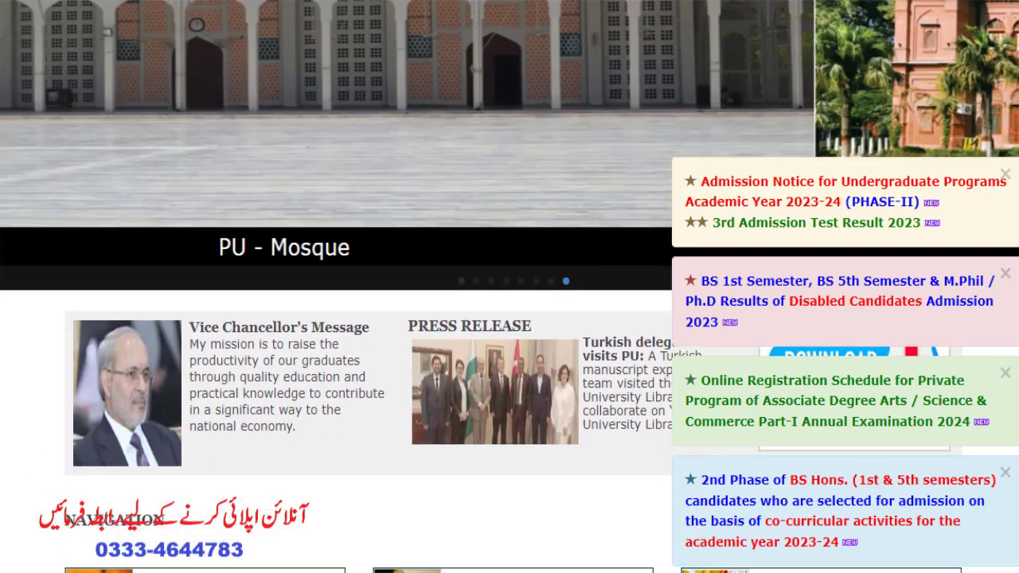
Step: Open Online Registration from the Examinations links in the home page footer and dismiss the notice for already registered students
{"action": "scroll", "coordinate": [334, 286], "scroll_direction": "down", "scroll_amount": 10}
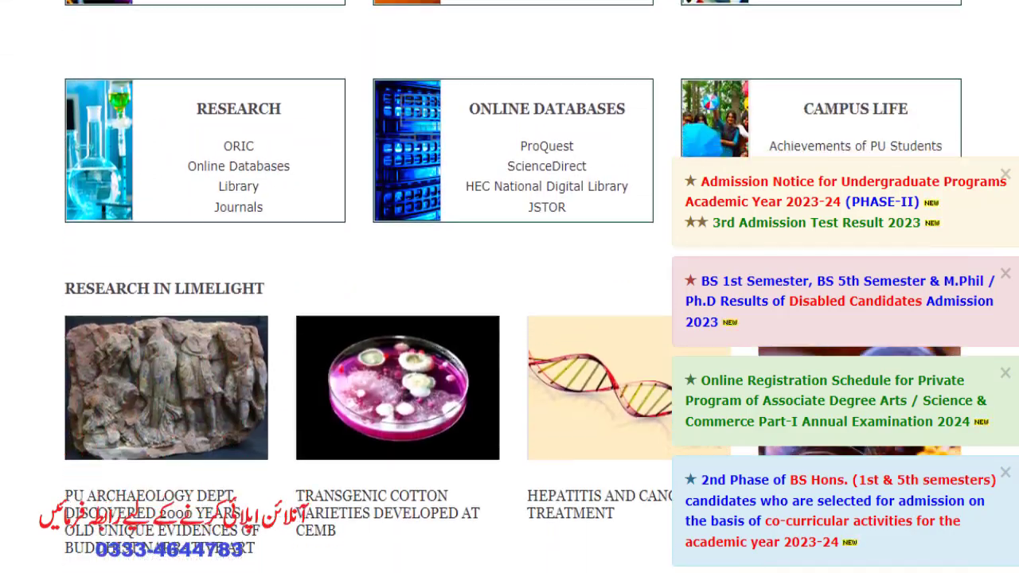
{"action": "scroll", "coordinate": [334, 286], "scroll_direction": "down", "scroll_amount": 13}
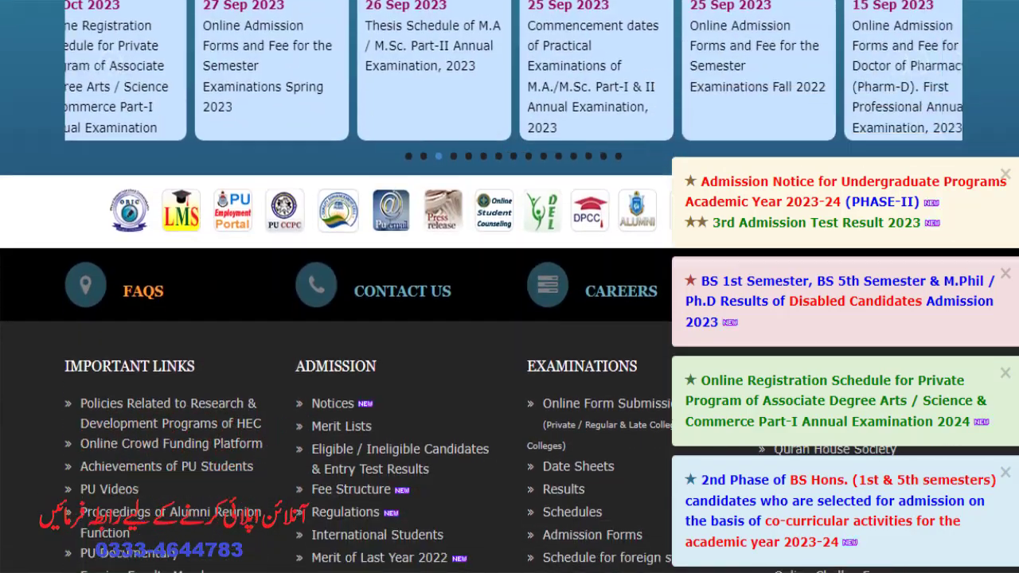
{"action": "scroll", "coordinate": [334, 286], "scroll_direction": "down", "scroll_amount": 4}
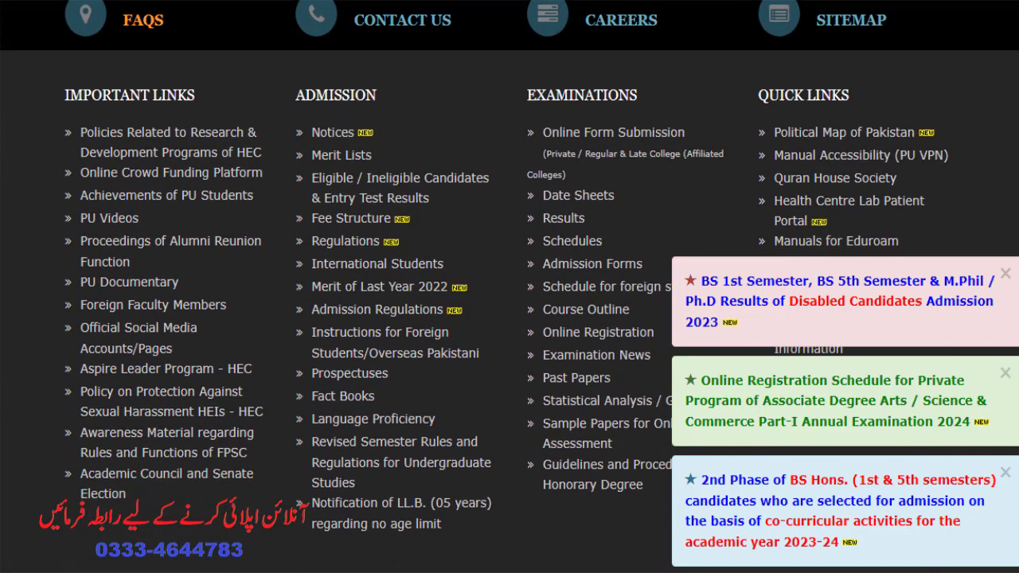
{"action": "scroll", "coordinate": [450, 429], "scroll_direction": "down", "scroll_amount": 1}
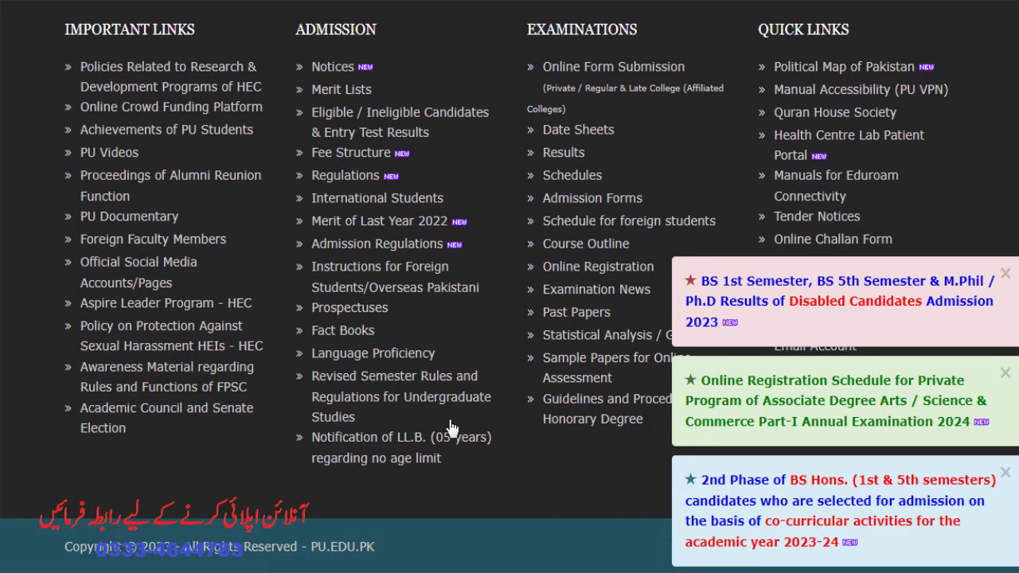
{"action": "left_click", "coordinate": [569, 269]}
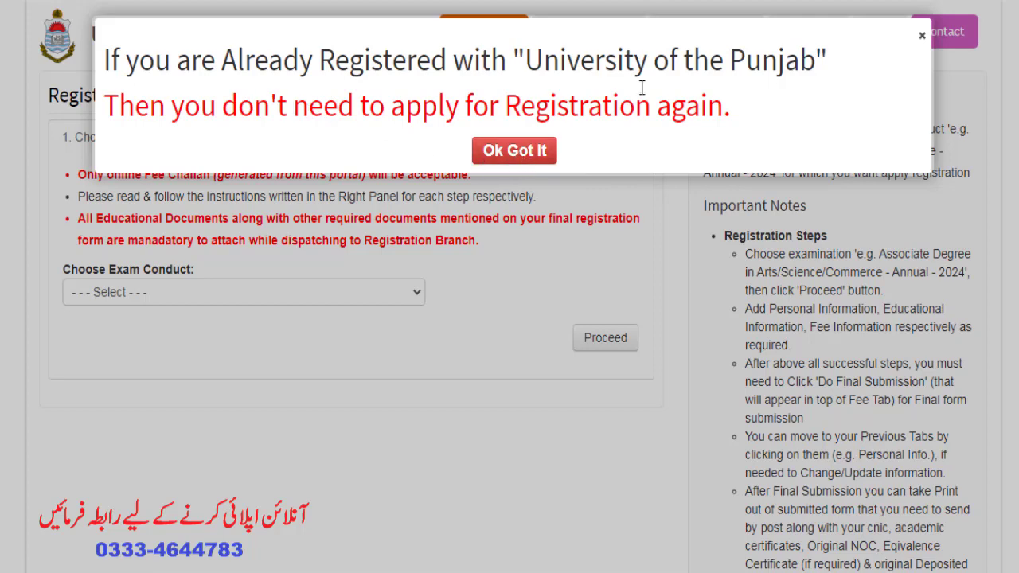
{"action": "left_click", "coordinate": [489, 151]}
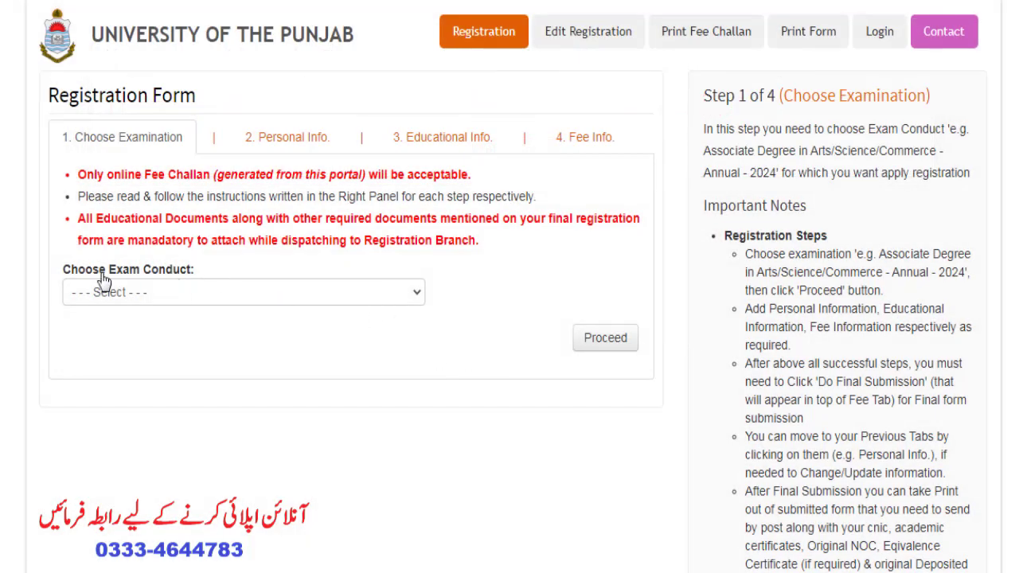
Step: Choose the exam conduct "Associate Degree in Arts/Science/Commerce - Annual - 2024" and proceed to the personal information stage
{"action": "left_click", "coordinate": [234, 293]}
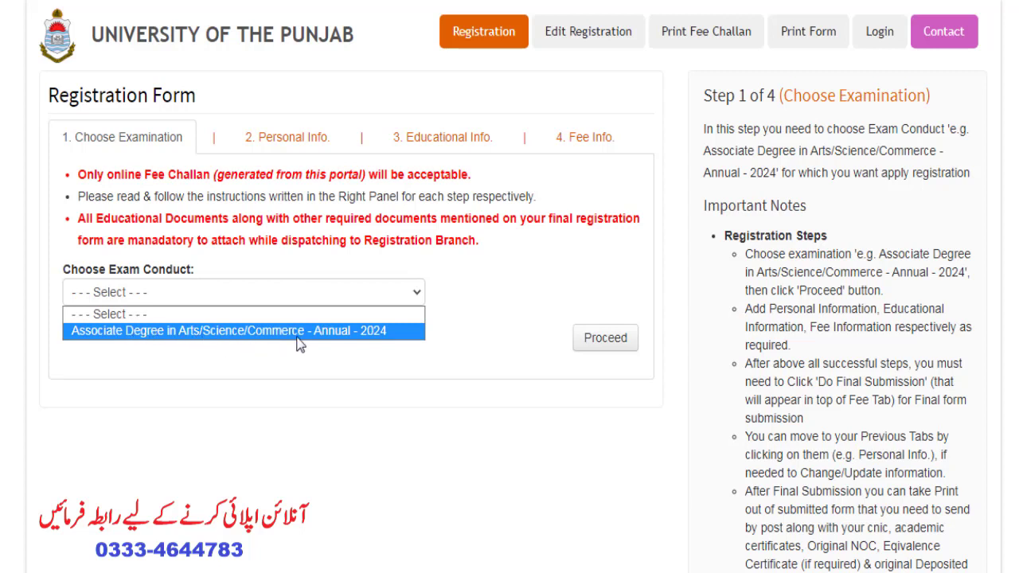
{"action": "left_click", "coordinate": [356, 338]}
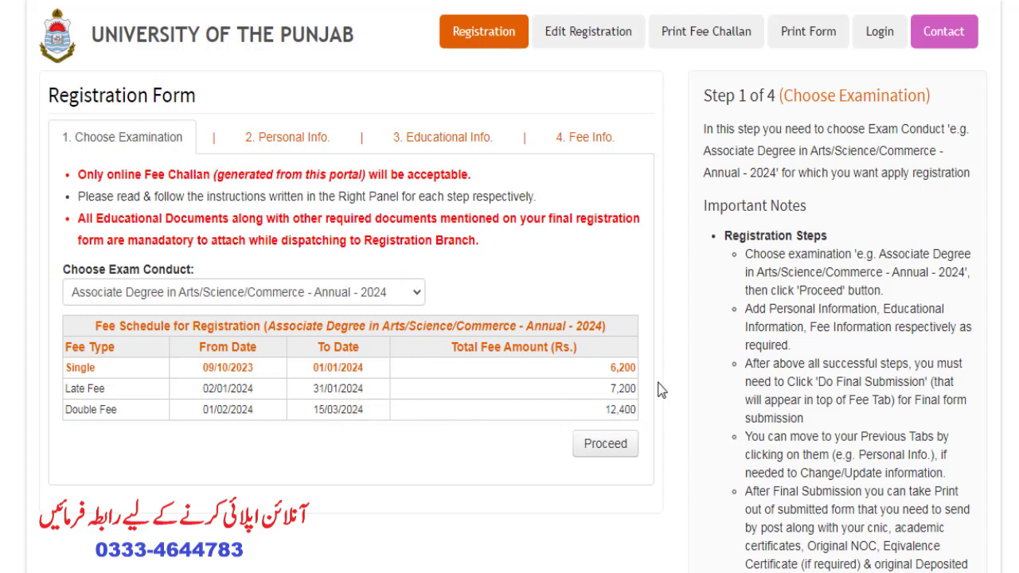
{"action": "scroll", "coordinate": [653, 387], "scroll_direction": "down", "scroll_amount": 1}
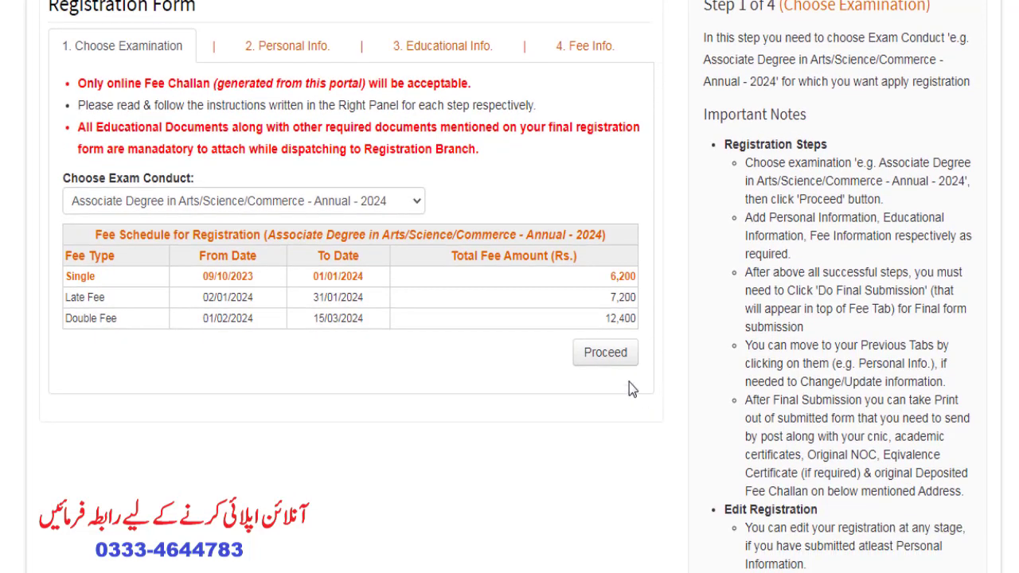
{"action": "left_click", "coordinate": [596, 357]}
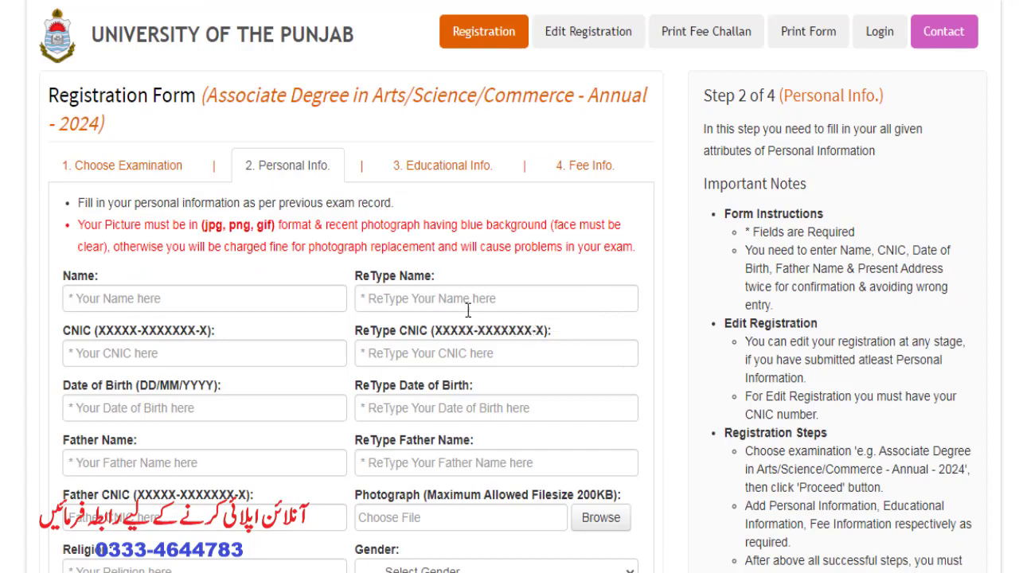
Step: Review the whole Personal Info form, from the name and CNIC fields through the disability section to the address fields
{"action": "scroll", "coordinate": [541, 293], "scroll_direction": "down", "scroll_amount": 2}
{"action": "scroll", "coordinate": [541, 292], "scroll_direction": "down", "scroll_amount": 7}
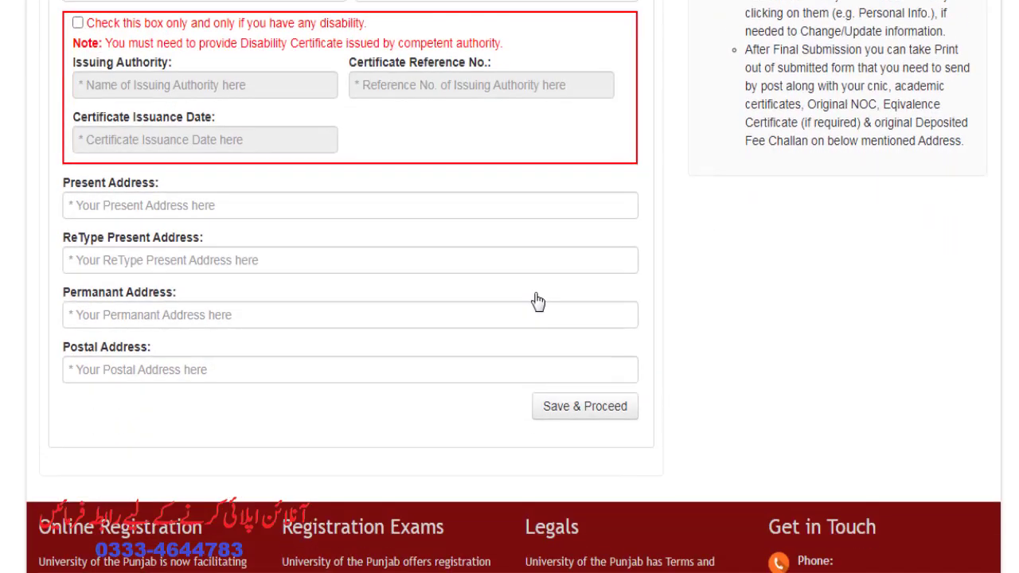
{"action": "scroll", "coordinate": [538, 301], "scroll_direction": "up", "scroll_amount": 4}
{"action": "scroll", "coordinate": [538, 300], "scroll_direction": "up", "scroll_amount": 5}
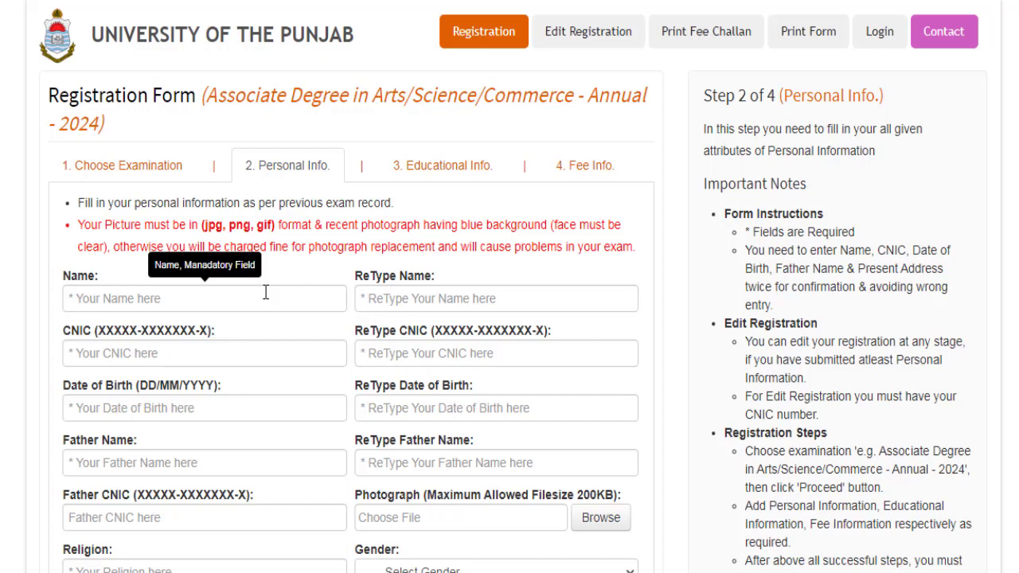
{"action": "scroll", "coordinate": [430, 337], "scroll_direction": "down", "scroll_amount": 2}
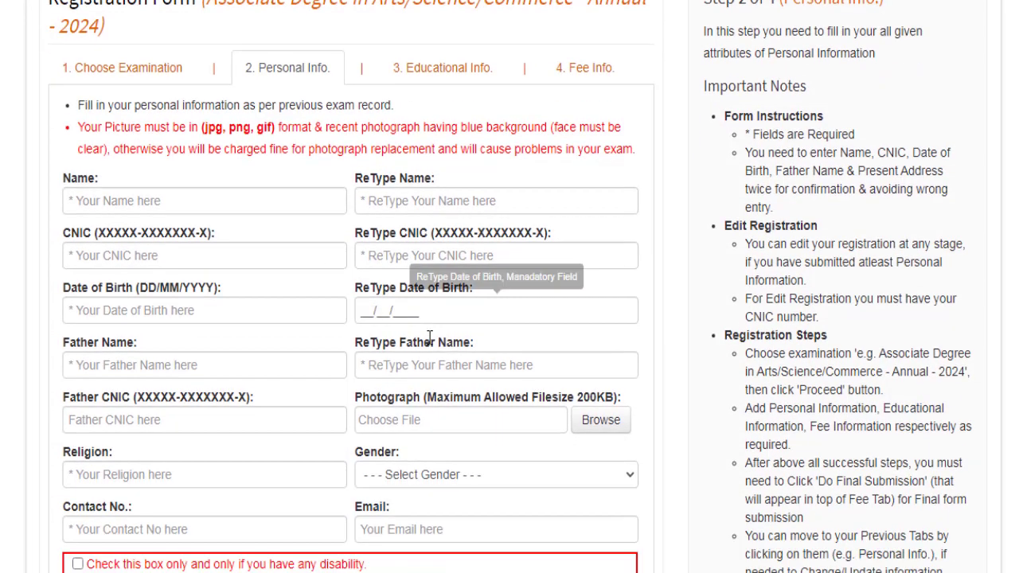
{"action": "scroll", "coordinate": [429, 337], "scroll_direction": "down", "scroll_amount": 2}
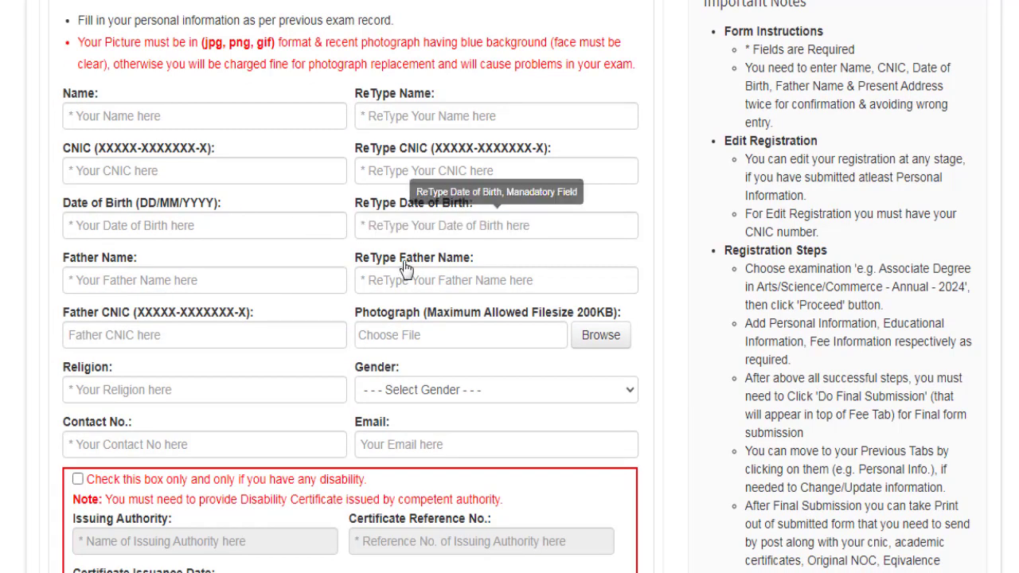
{"action": "scroll", "coordinate": [382, 327], "scroll_direction": "down", "scroll_amount": 2}
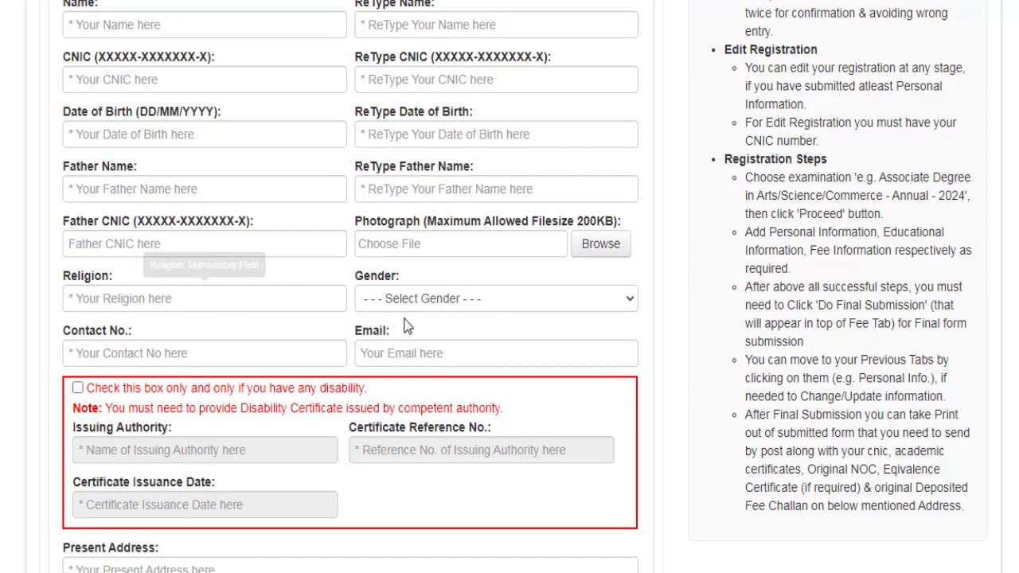
{"action": "scroll", "coordinate": [376, 362], "scroll_direction": "down", "scroll_amount": 3}
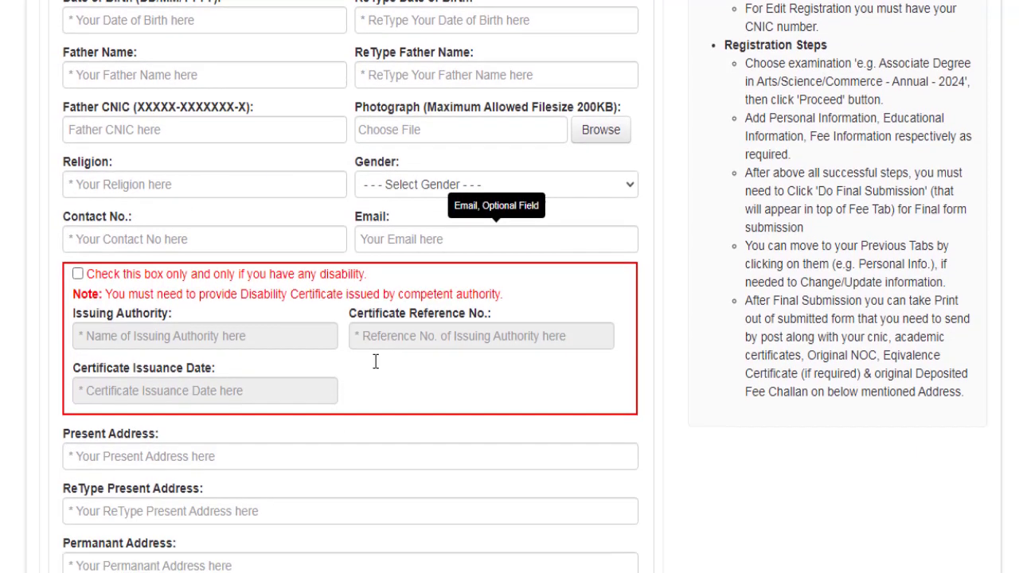
{"action": "scroll", "coordinate": [375, 362], "scroll_direction": "down", "scroll_amount": 5}
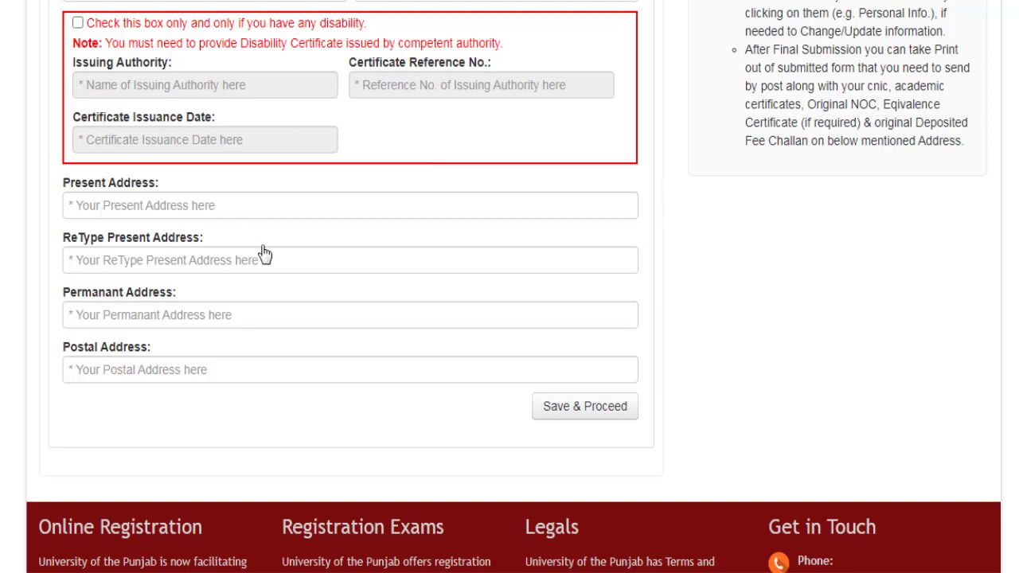
{"action": "scroll", "coordinate": [358, 284], "scroll_direction": "up", "scroll_amount": 1}
{"action": "scroll", "coordinate": [517, 414], "scroll_direction": "up", "scroll_amount": 6}
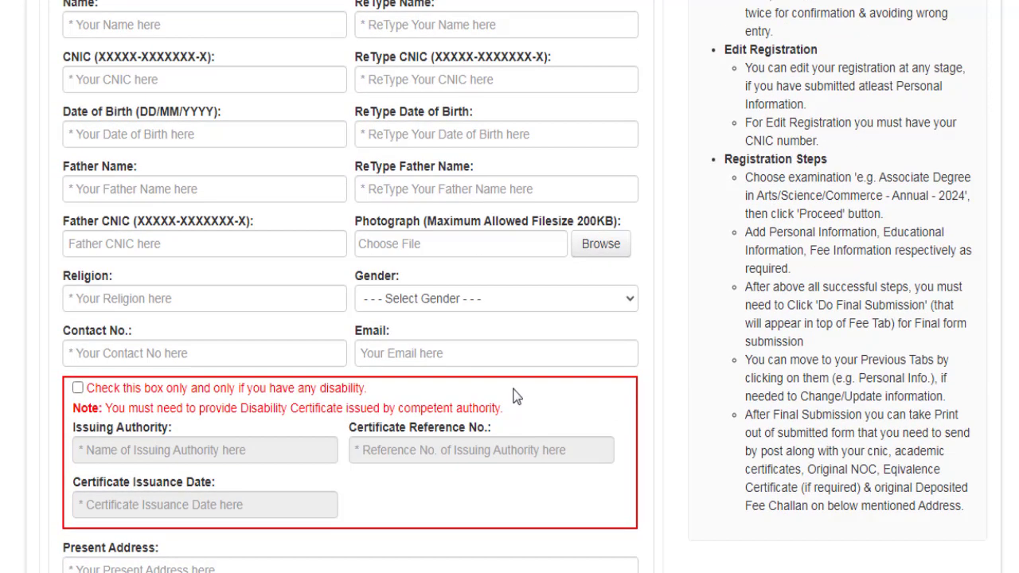
{"action": "scroll", "coordinate": [503, 384], "scroll_direction": "down", "scroll_amount": 4}
{"action": "scroll", "coordinate": [503, 389], "scroll_direction": "down", "scroll_amount": 4}
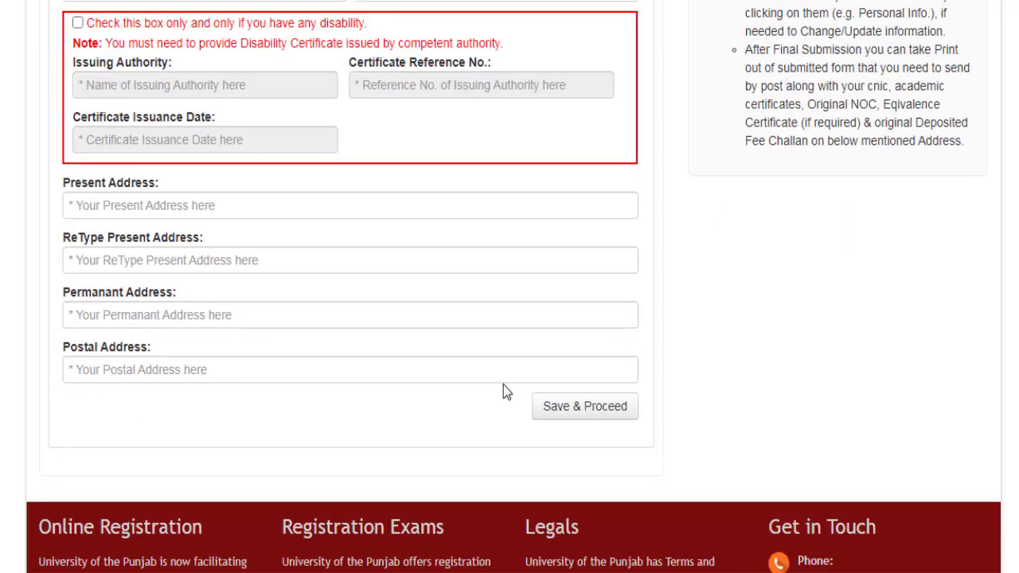
Step: Examine the form's picture requirements, the identity fields with their retype counterparts, and the photograph upload field
{"action": "scroll", "coordinate": [514, 279], "scroll_direction": "up", "scroll_amount": 7}
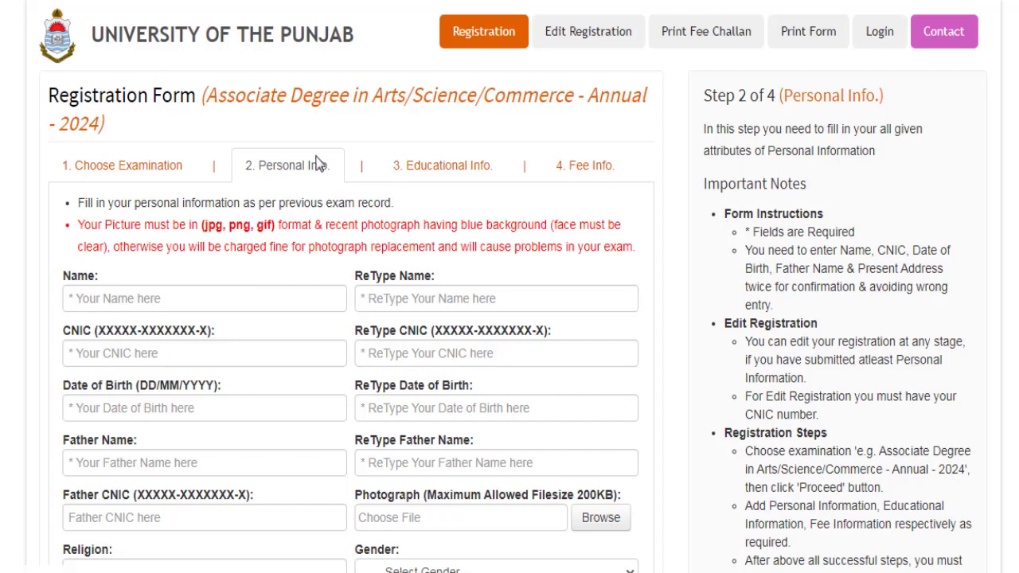
{"action": "scroll", "coordinate": [394, 200], "scroll_direction": "down", "scroll_amount": 1}
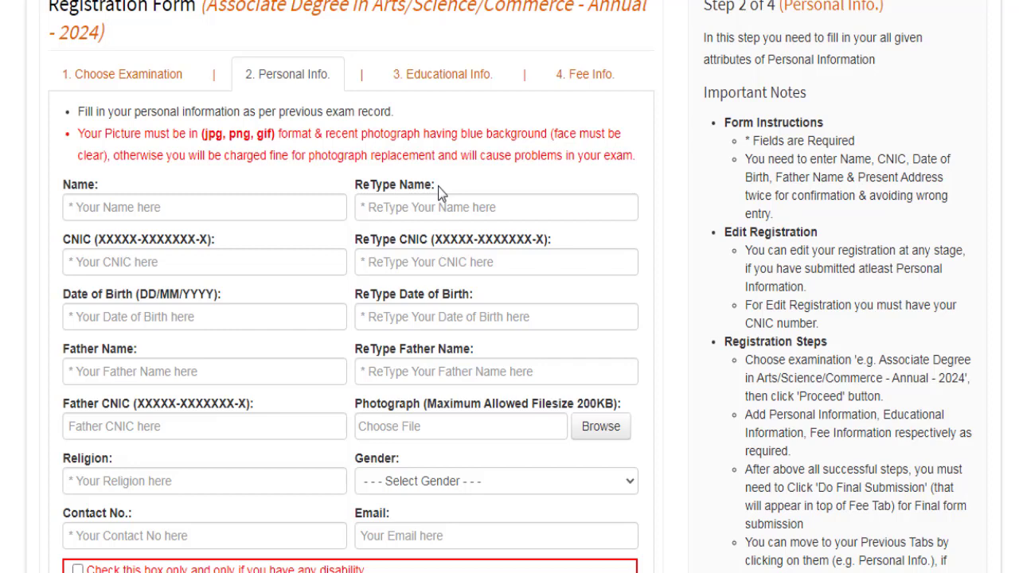
{"action": "scroll", "coordinate": [552, 178], "scroll_direction": "up", "scroll_amount": 1}
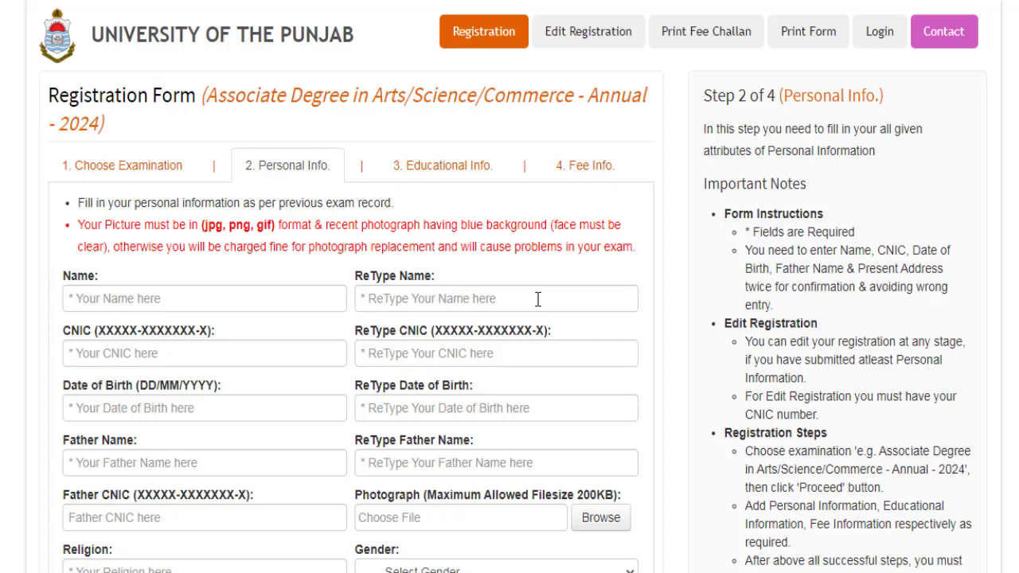
{"action": "scroll", "coordinate": [662, 295], "scroll_direction": "down", "scroll_amount": 1}
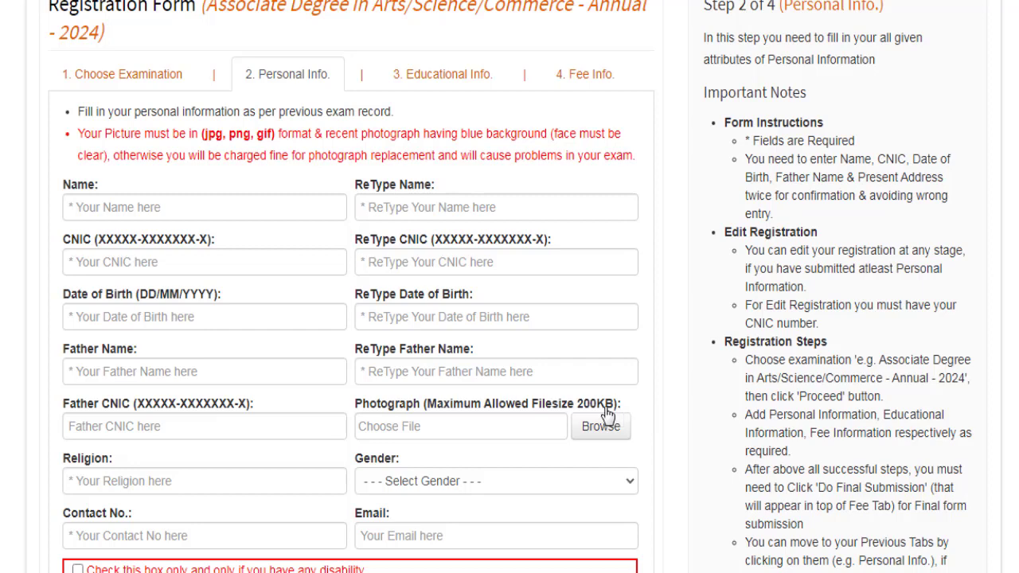
{"action": "scroll", "coordinate": [606, 414], "scroll_direction": "up", "scroll_amount": 1}
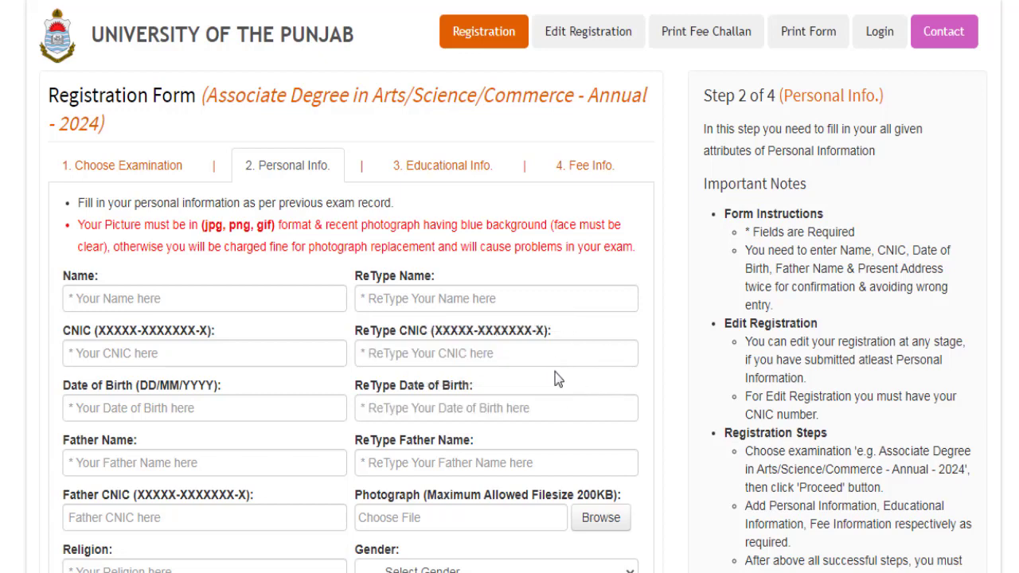
{"action": "scroll", "coordinate": [549, 378], "scroll_direction": "down", "scroll_amount": 1}
{"action": "scroll", "coordinate": [521, 401], "scroll_direction": "down", "scroll_amount": 1}
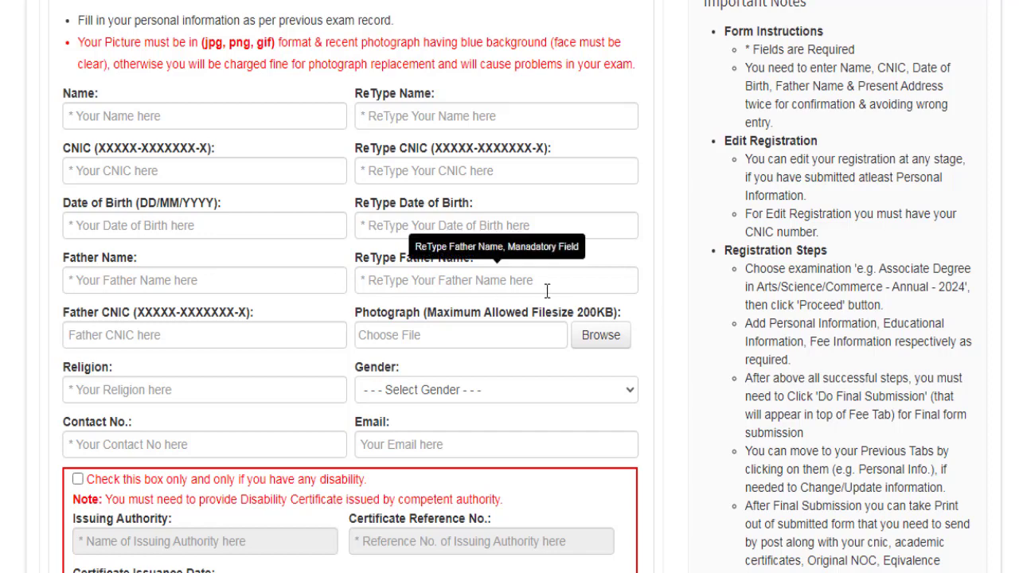
Step: Recheck the Personal Info form from the retype and photograph fields down to the address fields and the footer's contact details
{"action": "scroll", "coordinate": [587, 338], "scroll_direction": "down", "scroll_amount": 1}
{"action": "scroll", "coordinate": [451, 282], "scroll_direction": "up", "scroll_amount": 1}
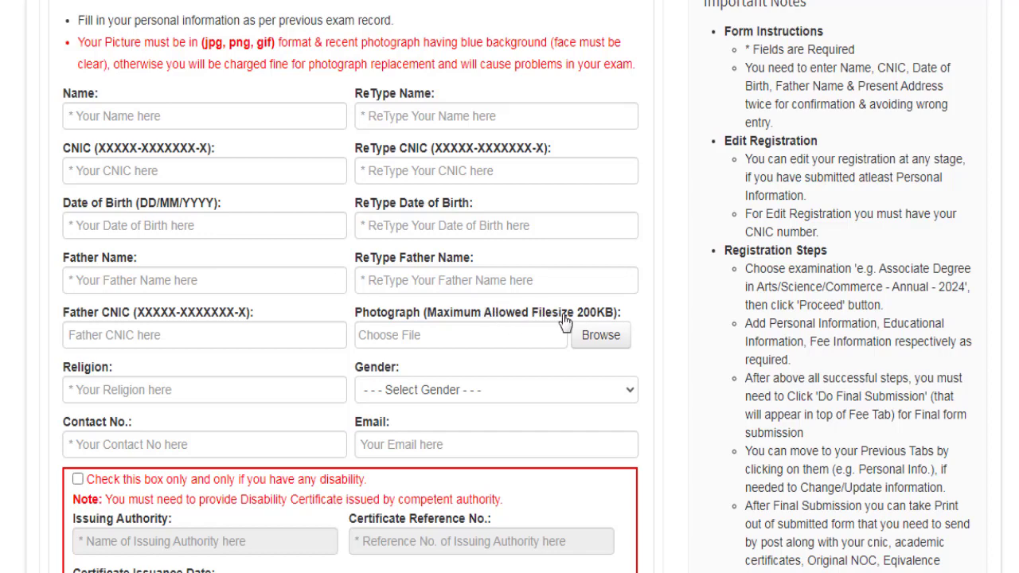
{"action": "scroll", "coordinate": [561, 320], "scroll_direction": "up", "scroll_amount": 1}
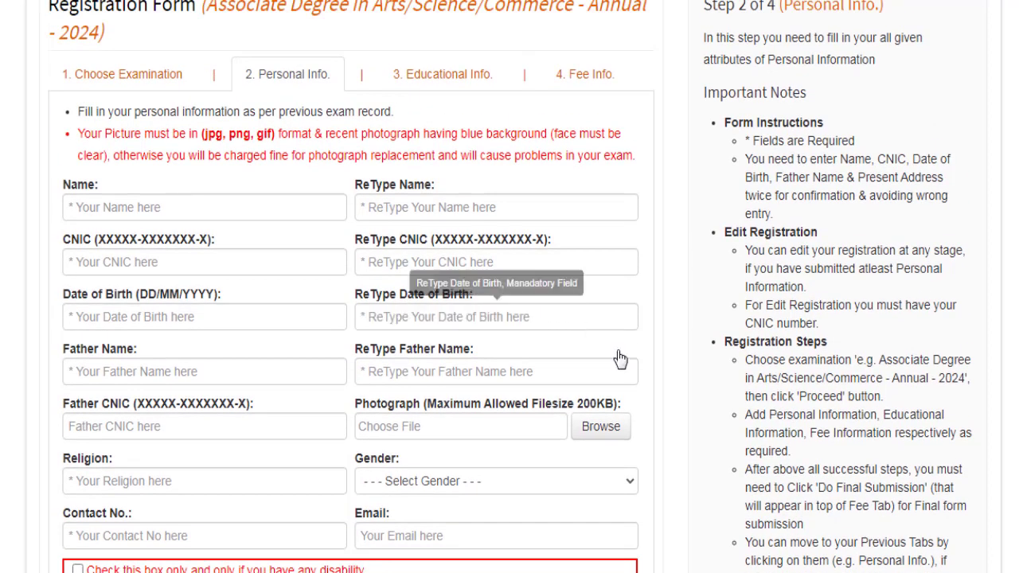
{"action": "scroll", "coordinate": [597, 362], "scroll_direction": "up", "scroll_amount": 1}
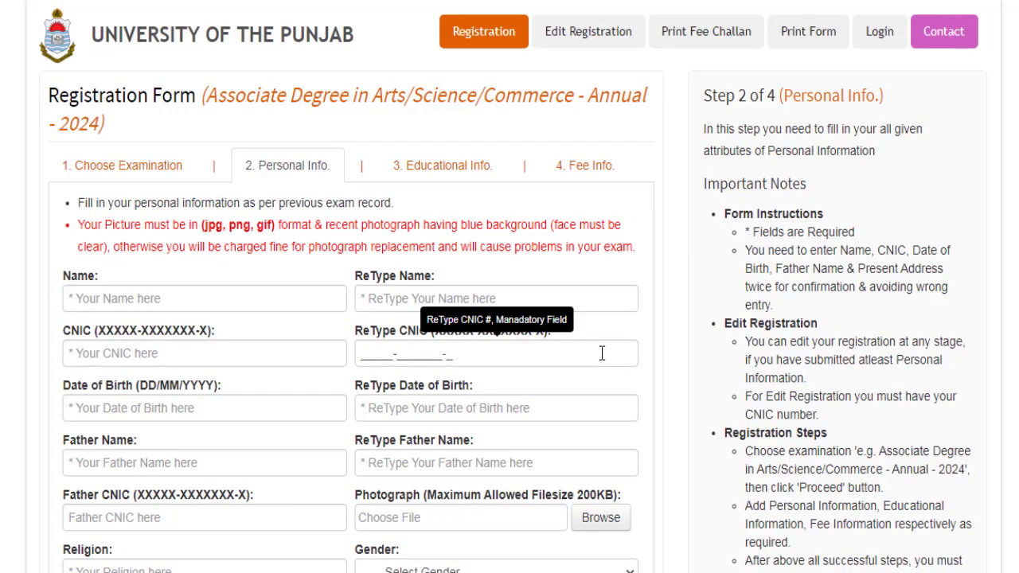
{"action": "scroll", "coordinate": [609, 380], "scroll_direction": "down", "scroll_amount": 1}
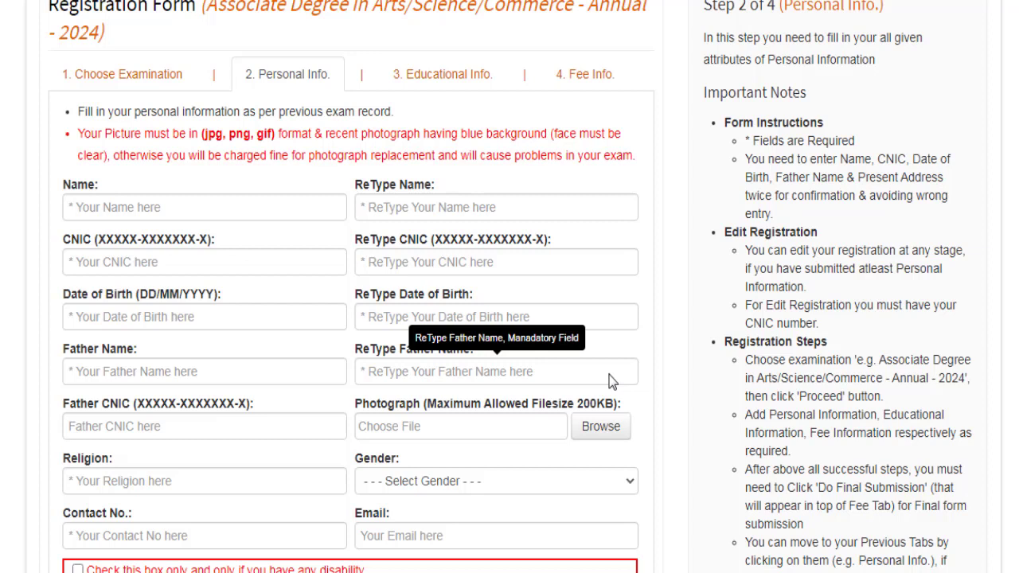
{"action": "scroll", "coordinate": [609, 374], "scroll_direction": "down", "scroll_amount": 12}
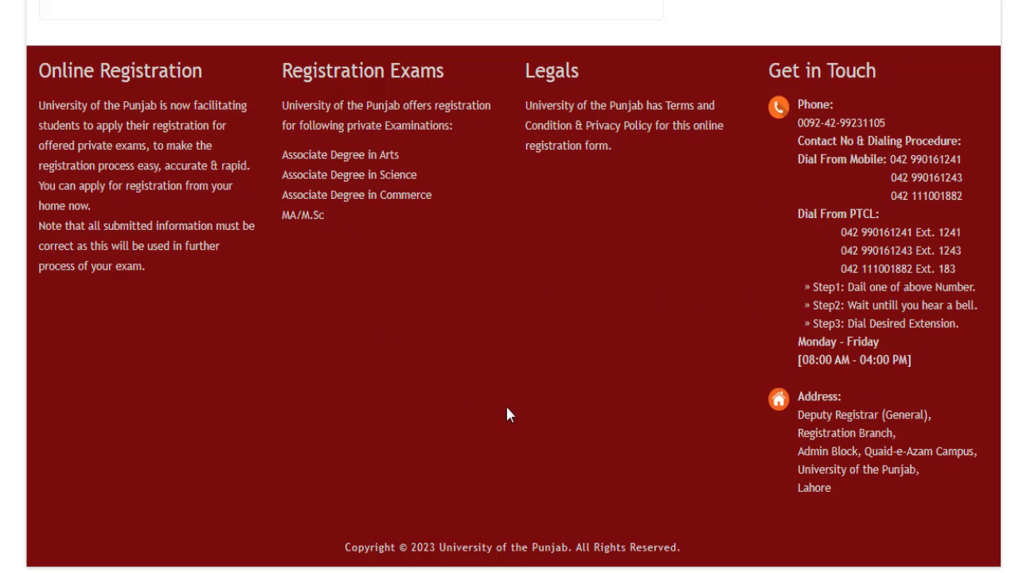
{"action": "scroll", "coordinate": [630, 438], "scroll_direction": "up", "scroll_amount": 8}
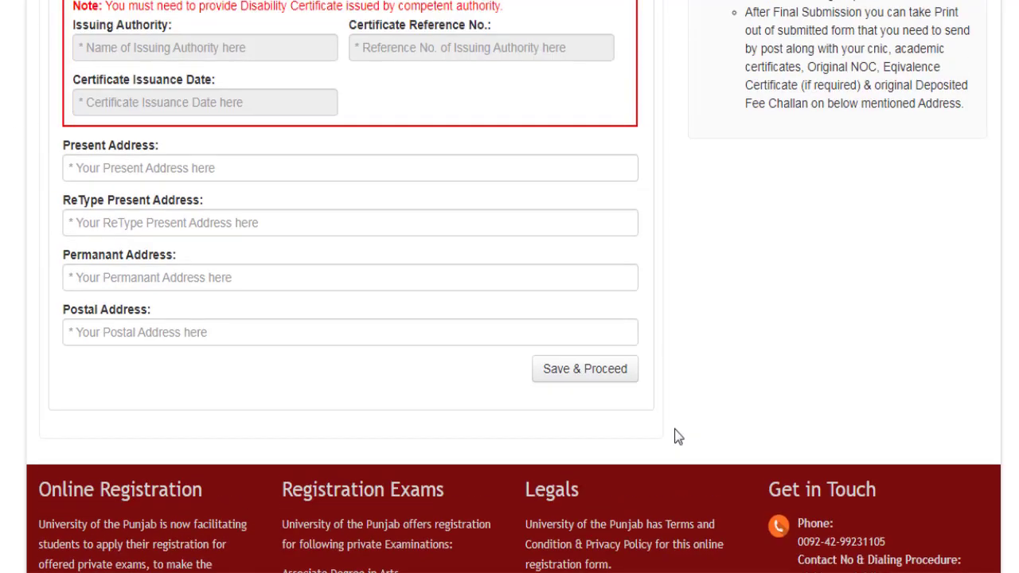
{"action": "scroll", "coordinate": [578, 385], "scroll_direction": "up", "scroll_amount": 6}
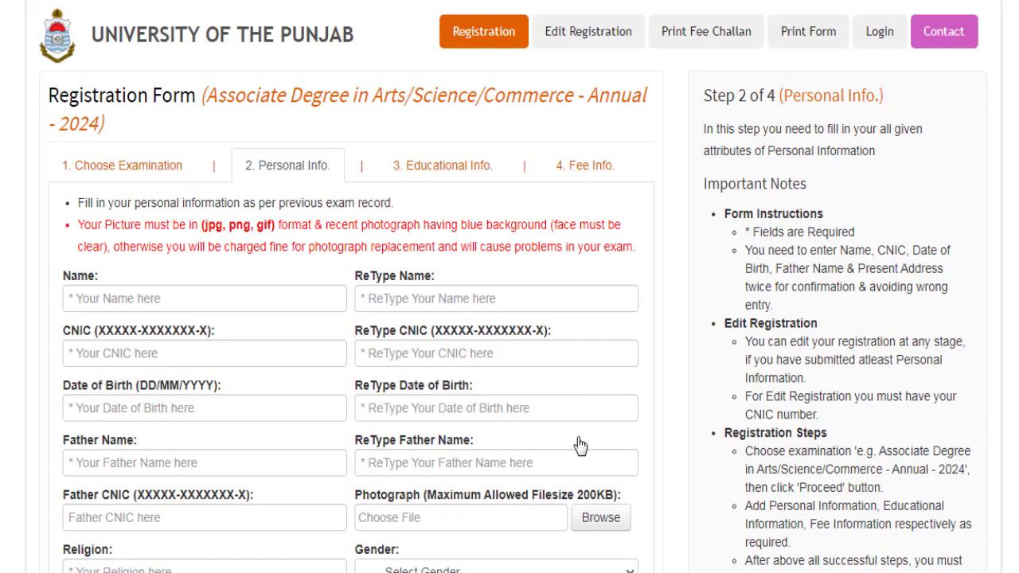
{"action": "scroll", "coordinate": [585, 437], "scroll_direction": "down", "scroll_amount": 1}
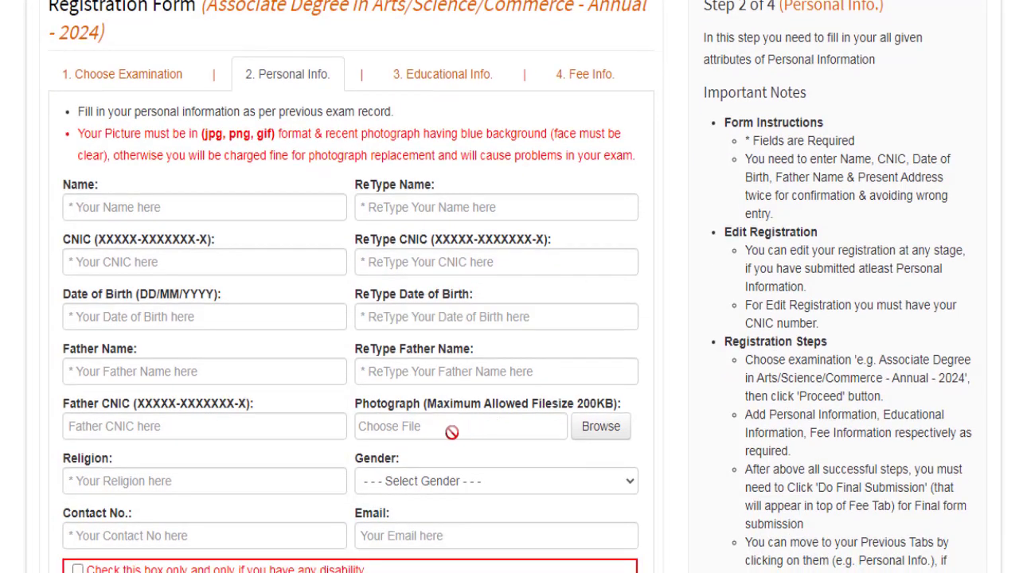